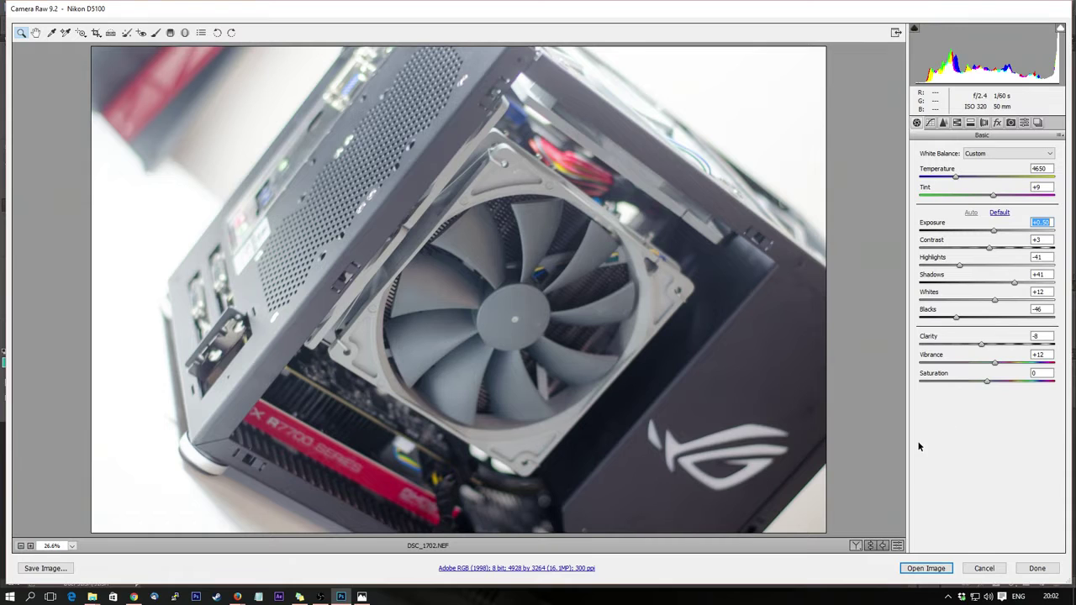
# Reset the photo's tonal adjustments, from exposure through blacks, to their default values
pyautogui.click(995, 213)
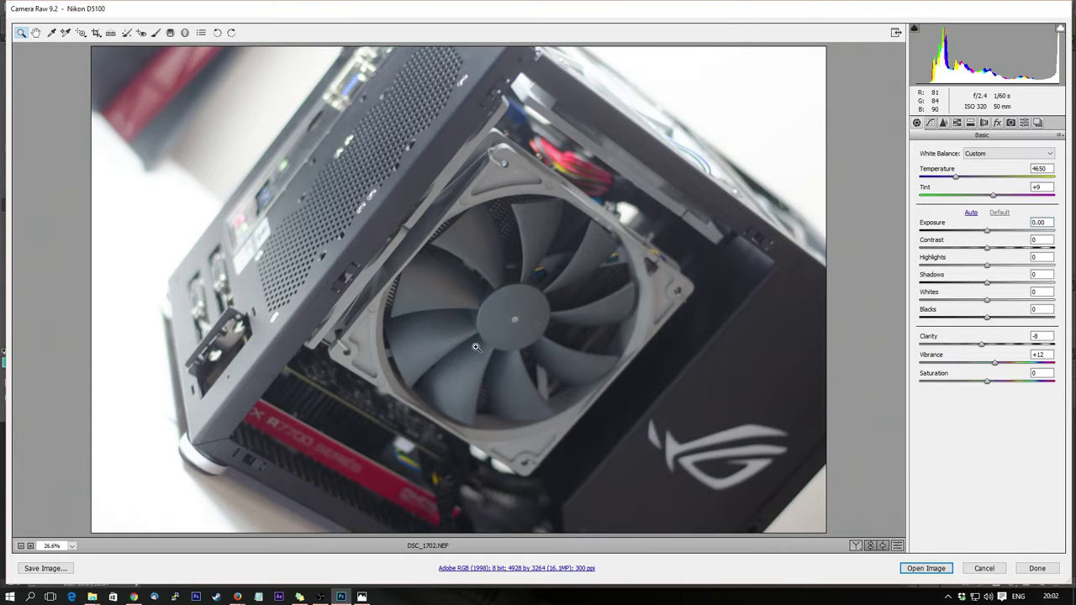
pyautogui.click(258, 95)
pyautogui.click(257, 95)
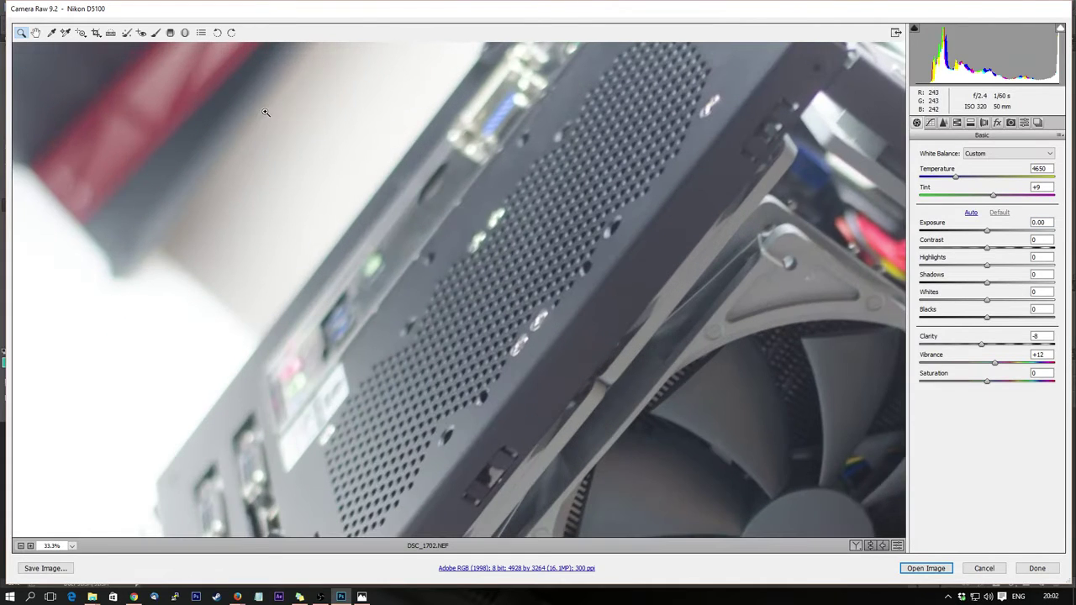
pyautogui.rightClick(265, 112)
pyautogui.click(309, 73)
pyautogui.rightClick(308, 102)
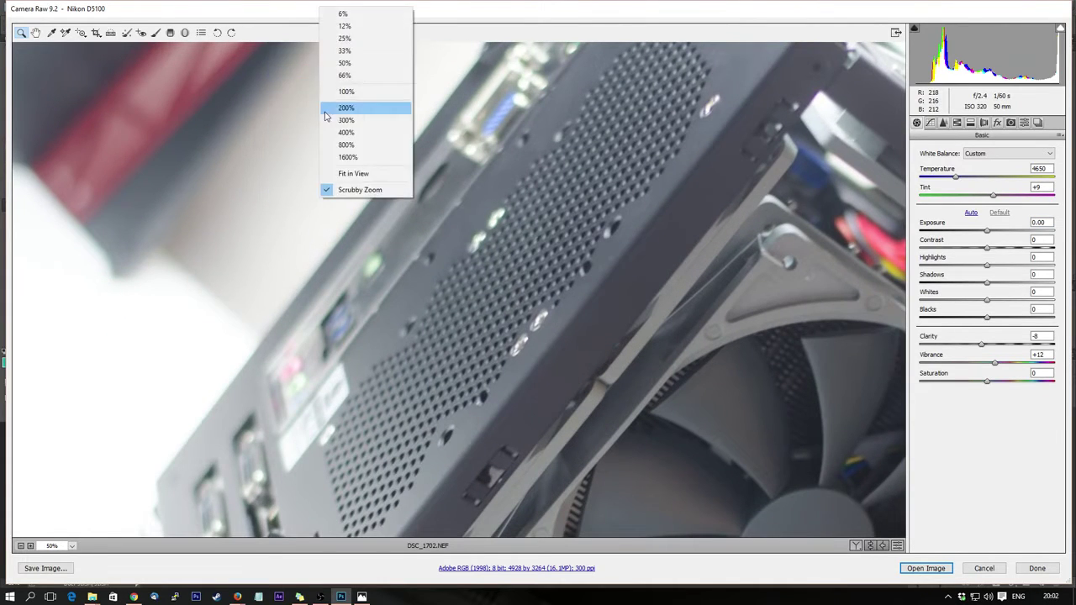
pyautogui.click(373, 76)
pyautogui.rightClick(350, 92)
pyautogui.click(388, 57)
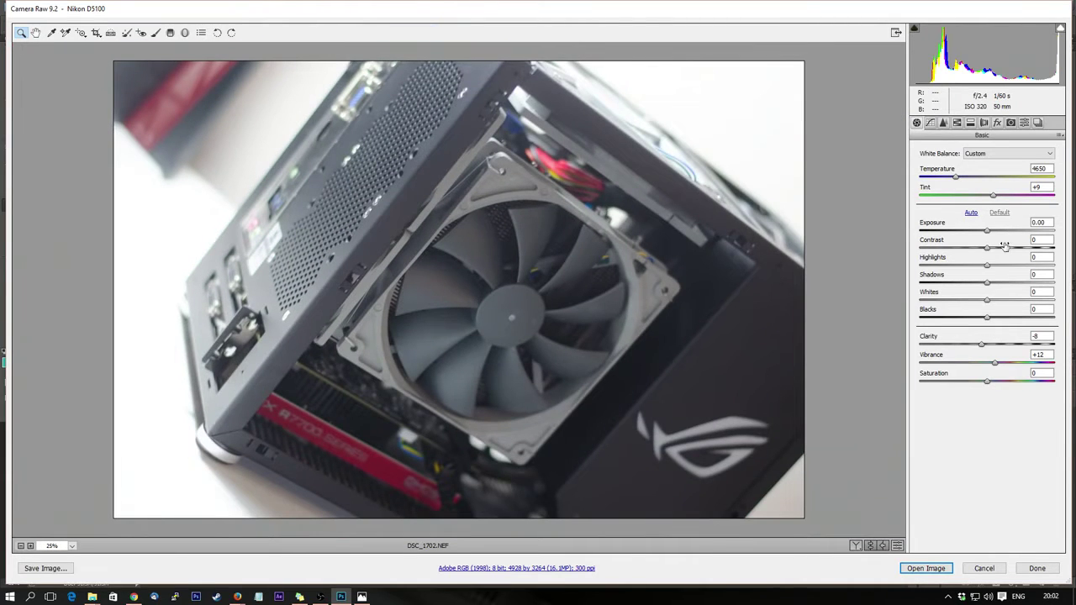
# Set contrast to +100, exposure to -0.10, highlights to -100, shadows to -14, whites to -98, blacks to -1 and clarity to +9
pyautogui.moveTo(1006, 248); pyautogui.dragTo(1071, 260)
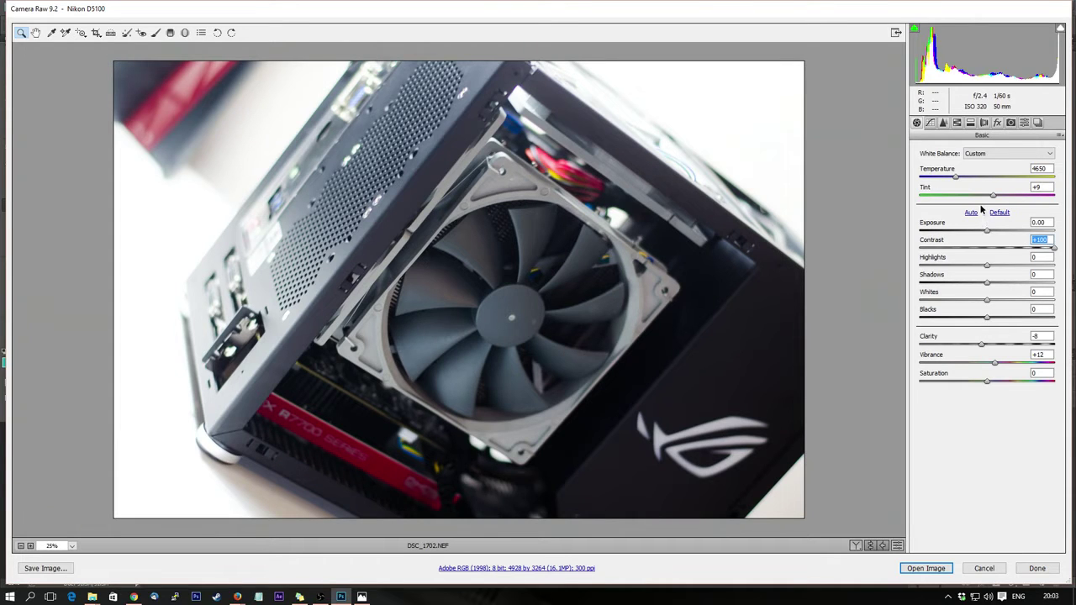
pyautogui.moveTo(987, 230); pyautogui.dragTo(989, 224)
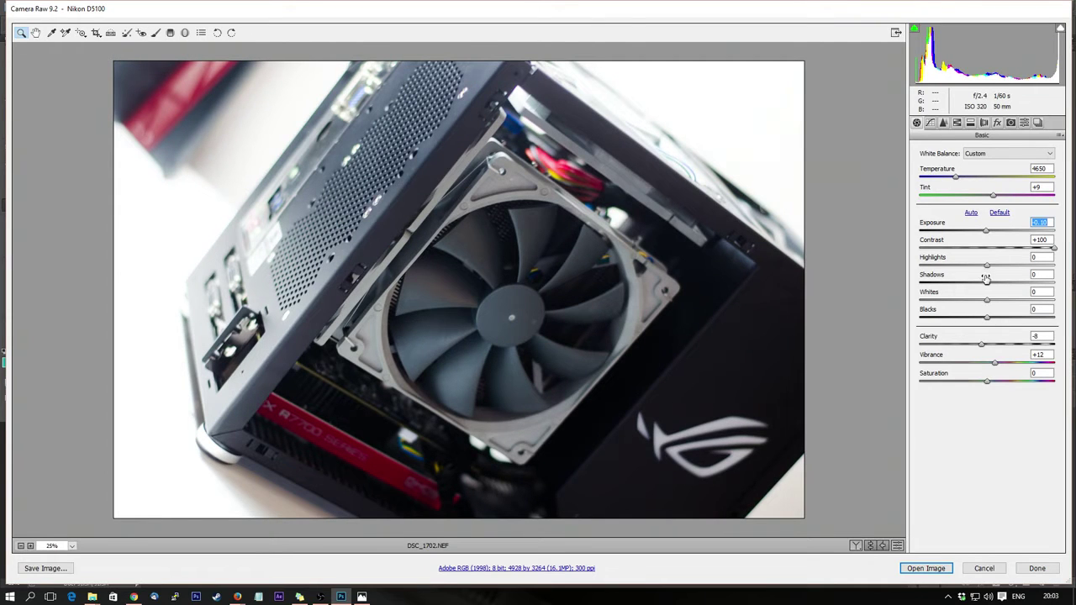
pyautogui.moveTo(987, 265); pyautogui.dragTo(931, 267)
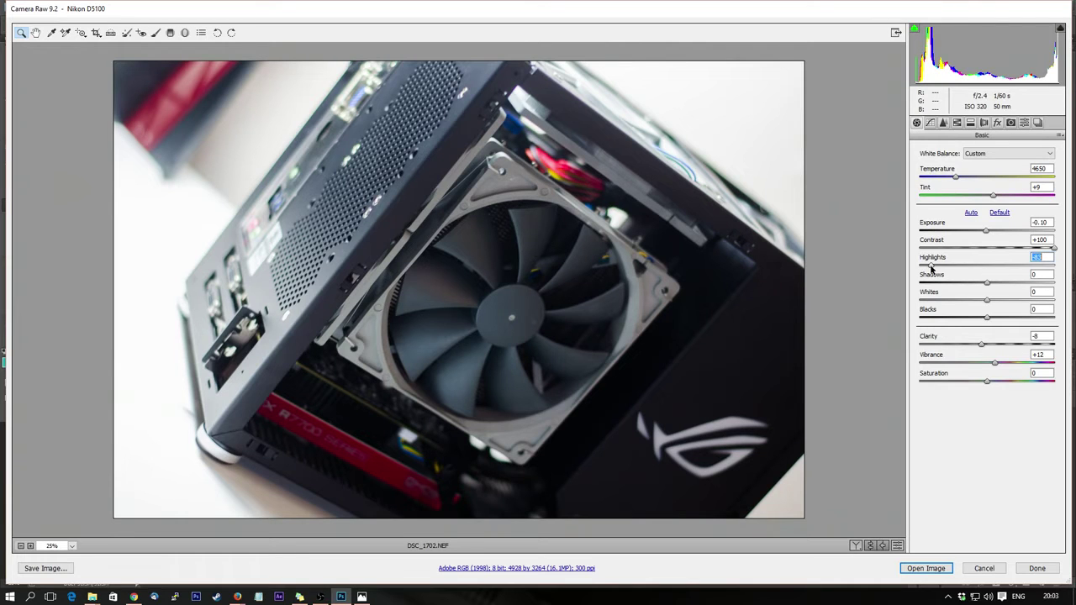
pyautogui.moveTo(987, 283); pyautogui.dragTo(986, 320)
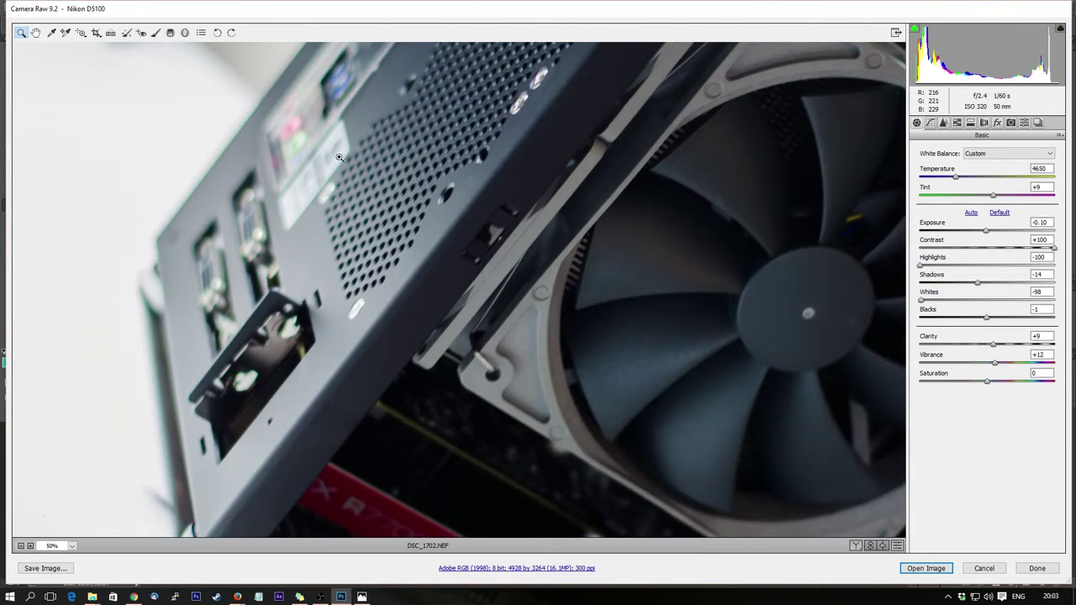
# Examine the computer case's rear panel, vent holes and fan up close with the current tonal adjustments
pyautogui.scroll(5, 339, 157)
pyautogui.rightClick(452, 181)
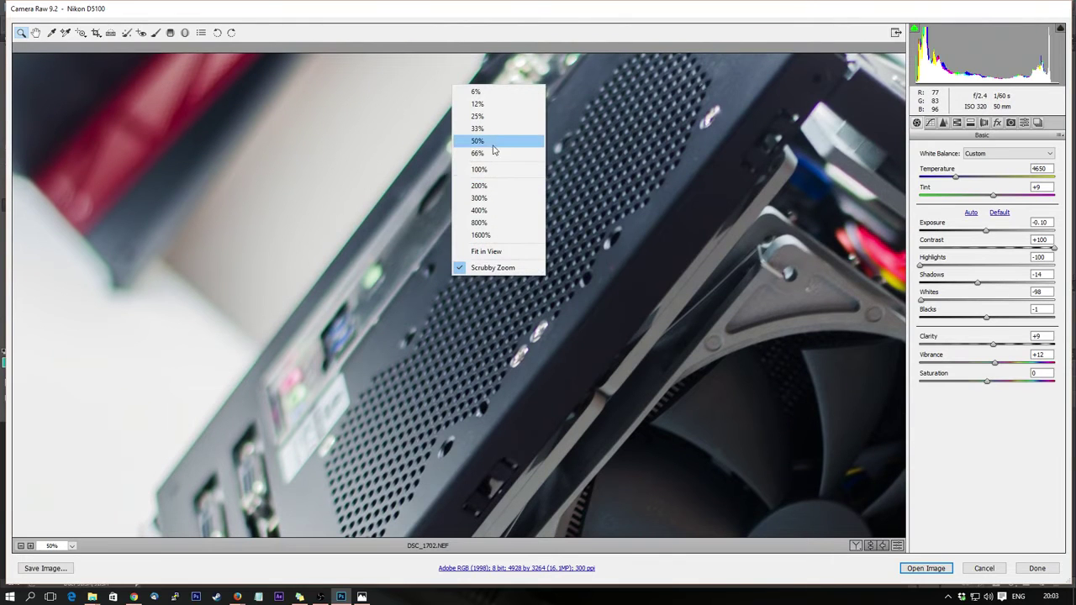
pyautogui.click(496, 129)
pyautogui.rightClick(592, 221)
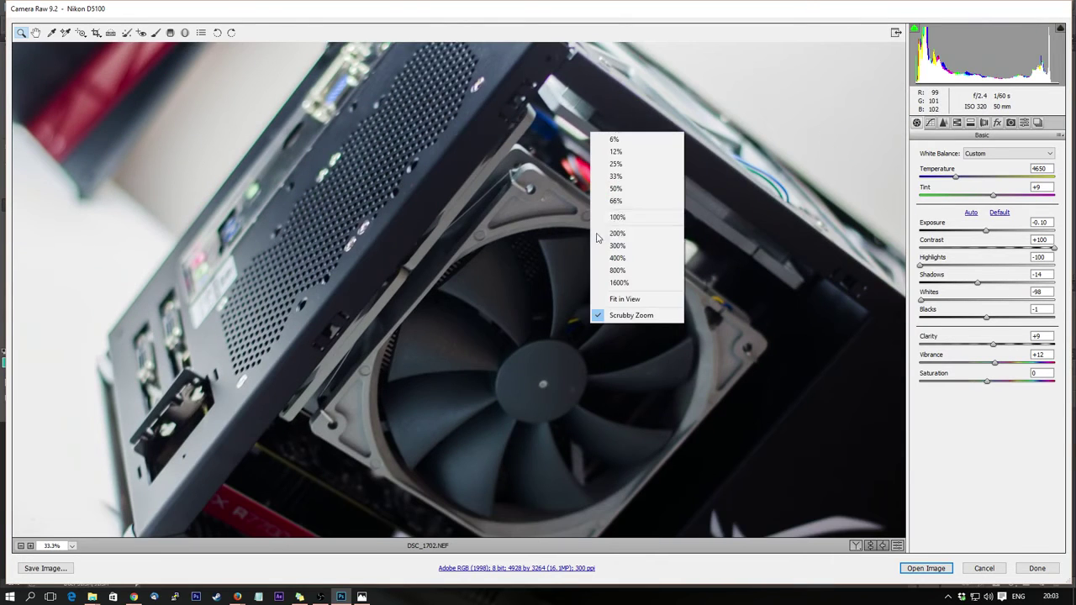
pyautogui.click(615, 164)
pyautogui.keyDown('alt'); pyautogui.click(532, 261); pyautogui.keyUp('alt')
pyautogui.click(531, 261)
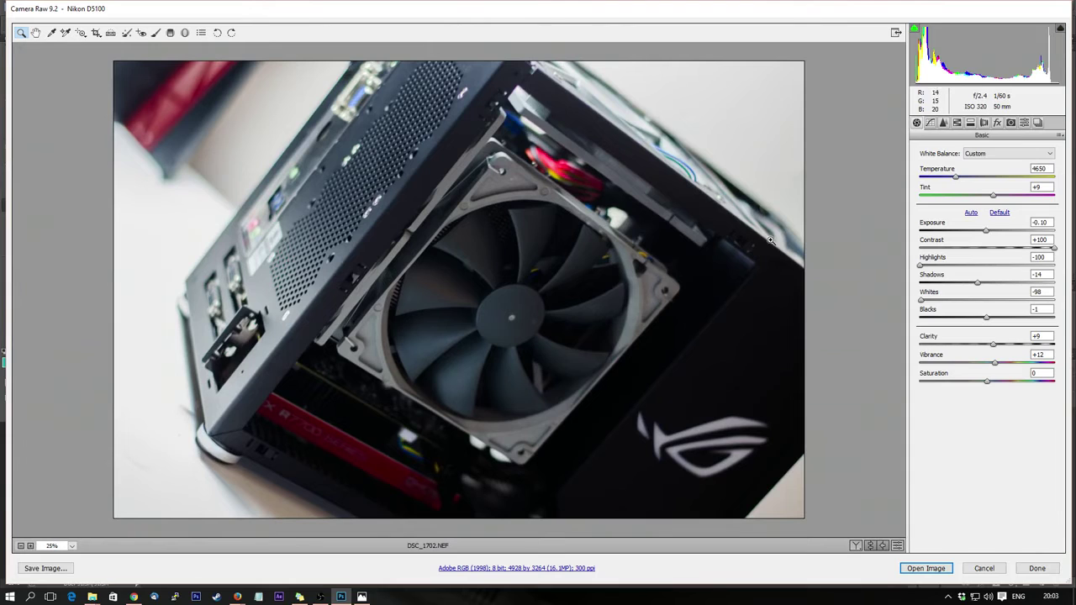
# Set vibrance to -46, saturation to +23, colour temperature to 4400 and exposure to -0.20, keeping contrast at +100
pyautogui.moveTo(1011, 362); pyautogui.dragTo(954, 363)
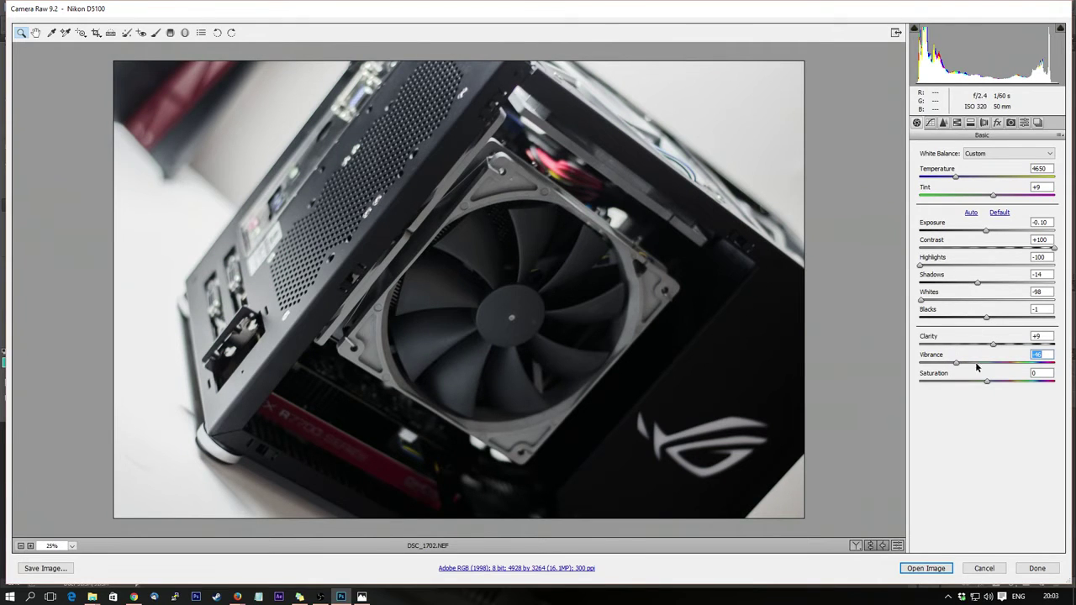
pyautogui.moveTo(987, 382); pyautogui.dragTo(1003, 381)
pyautogui.moveTo(956, 178); pyautogui.dragTo(953, 178)
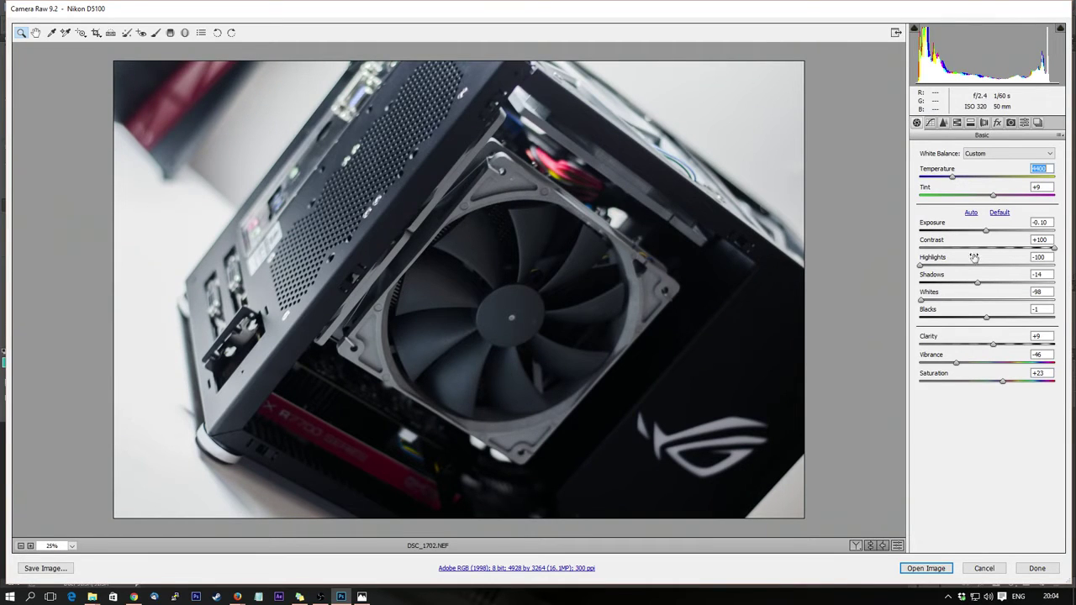
pyautogui.moveTo(1054, 248); pyautogui.dragTo(984, 250)
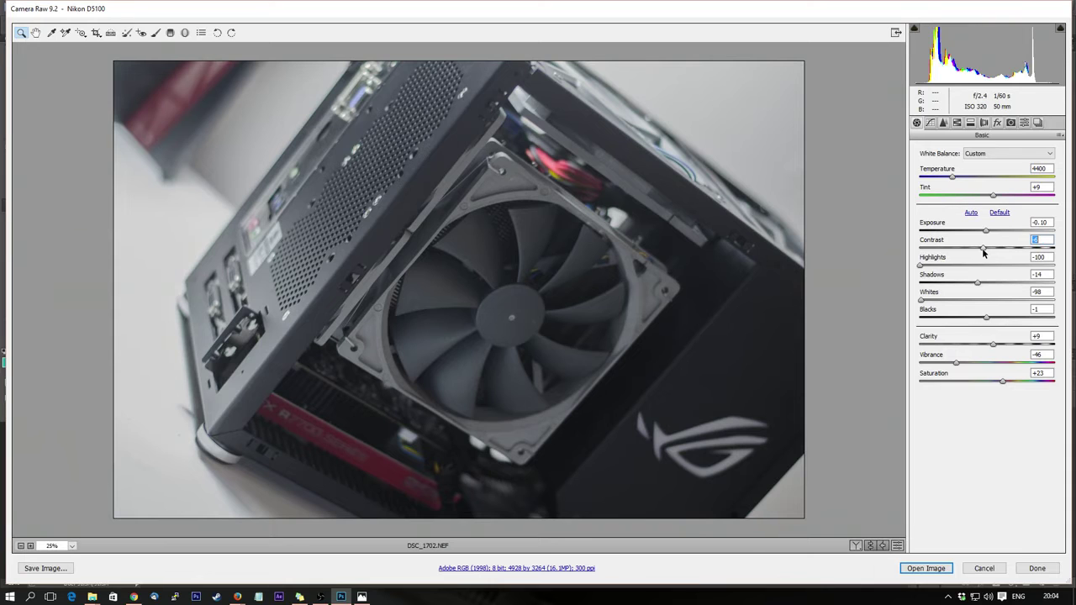
pyautogui.hotkey('ctrl', 'z')
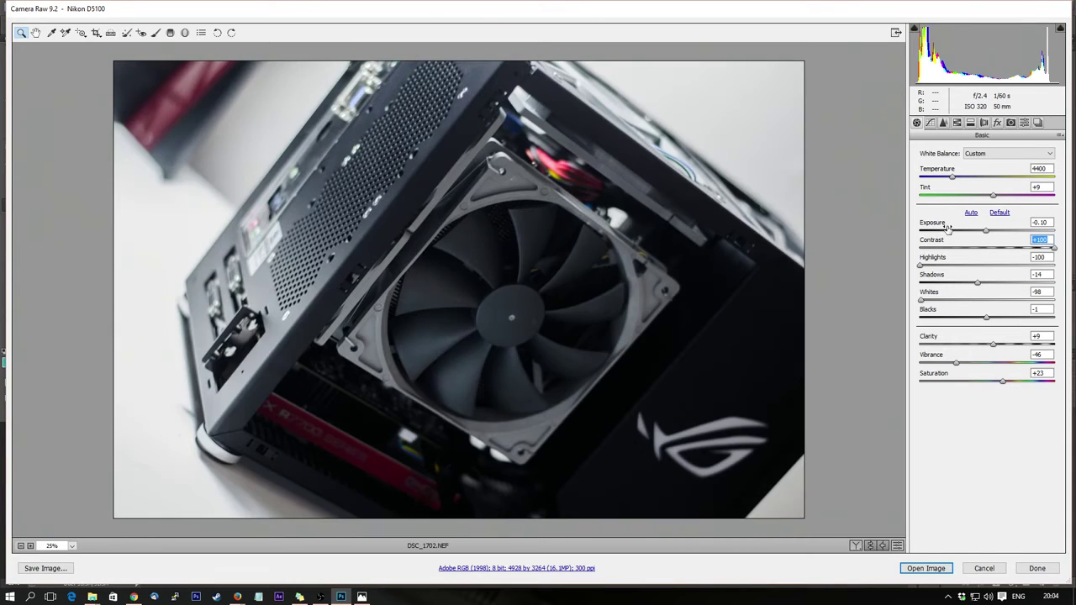
pyautogui.moveTo(994, 231); pyautogui.dragTo(984, 234)
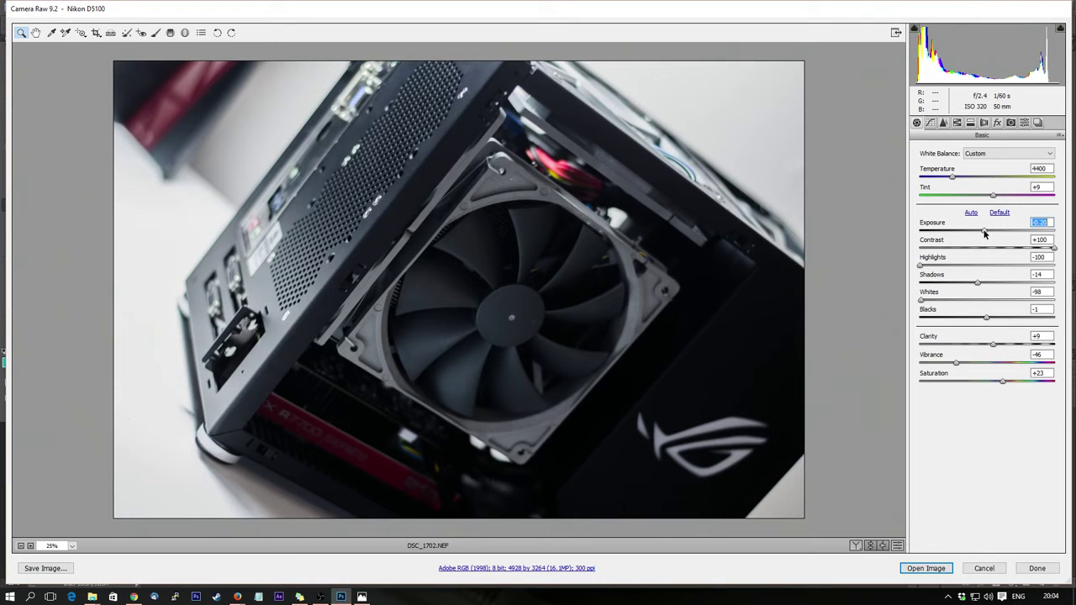
# Try the Dehaze effect at +100, and settle on an amount of +7
pyautogui.click(998, 123)
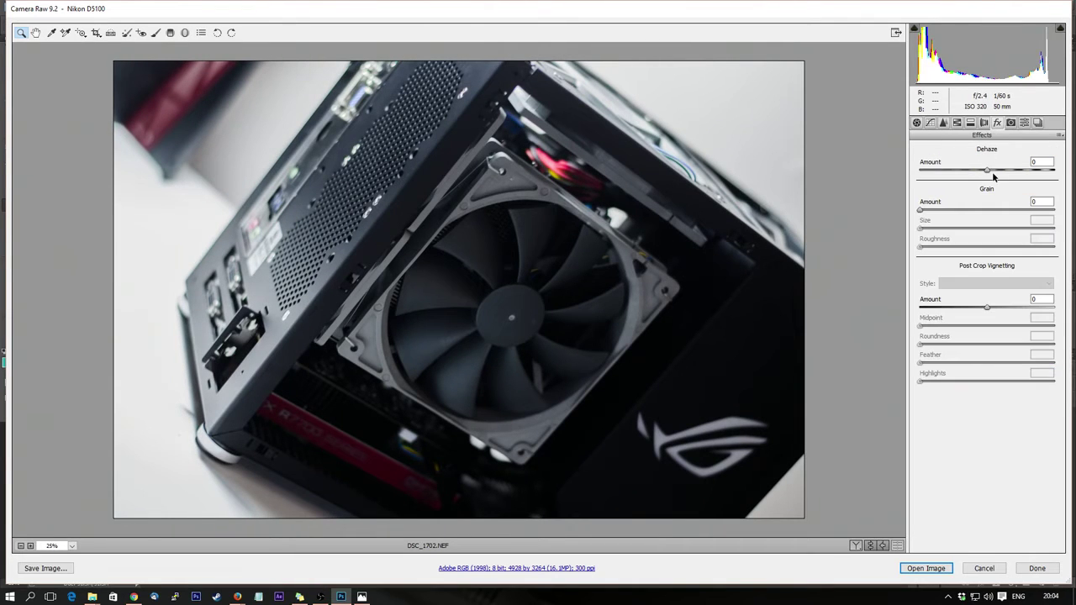
pyautogui.moveTo(994, 173); pyautogui.dragTo(1058, 169)
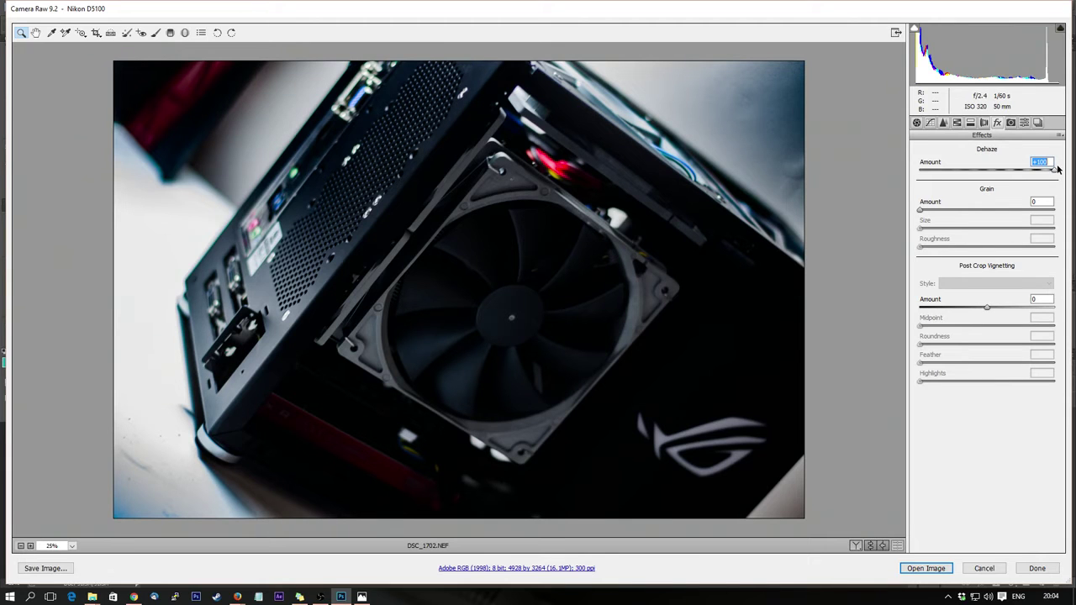
pyautogui.moveTo(1057, 169); pyautogui.dragTo(993, 171)
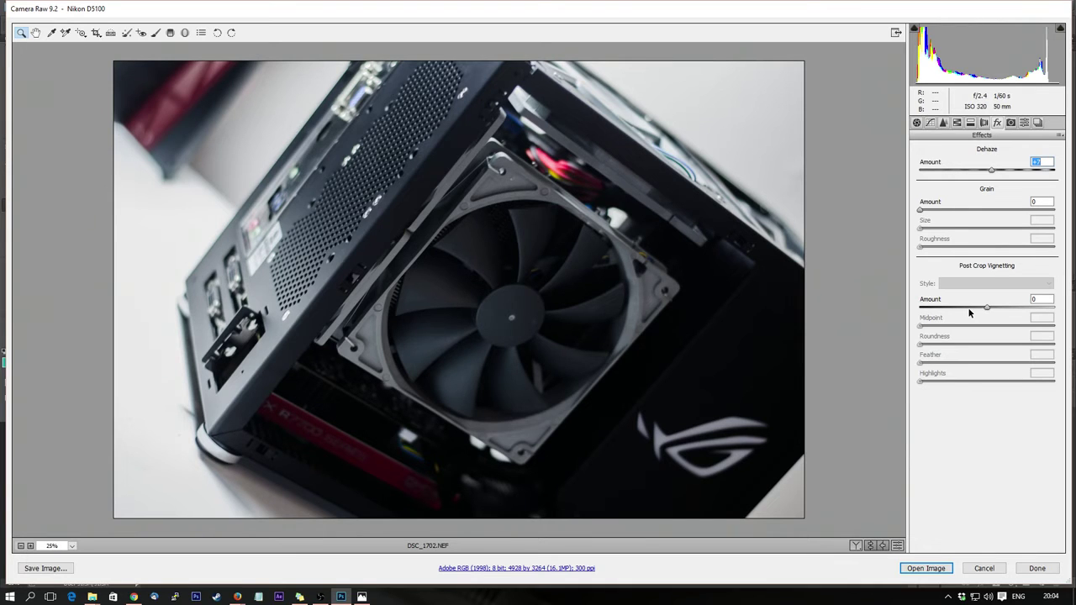
# Set highlights to -76, whites to -53 and shadows to +14, and open the adjusted photo in Photoshop
pyautogui.click(919, 125)
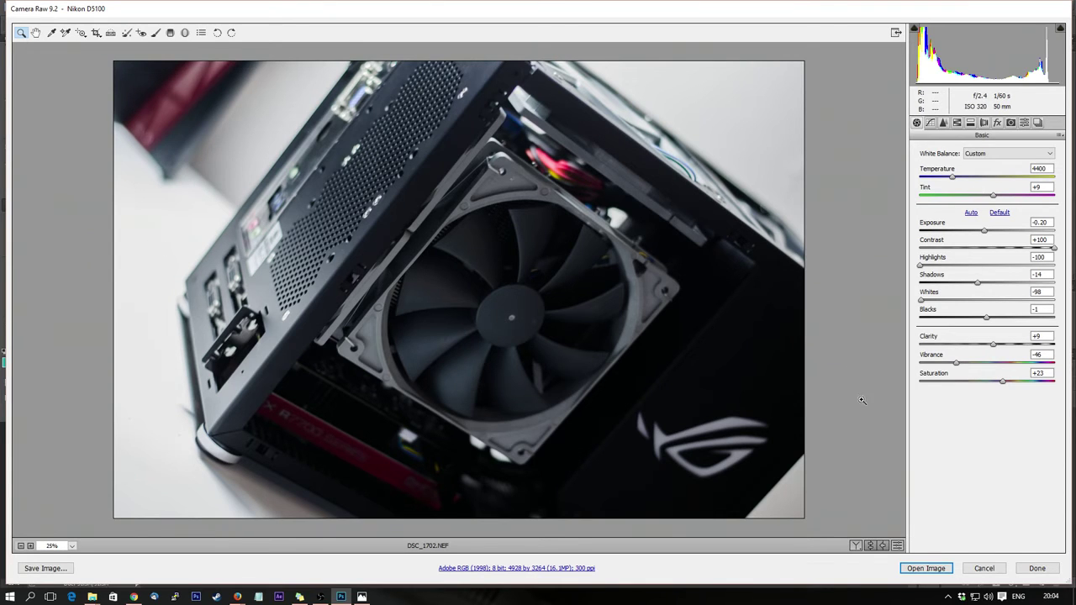
pyautogui.moveTo(922, 301); pyautogui.dragTo(962, 302)
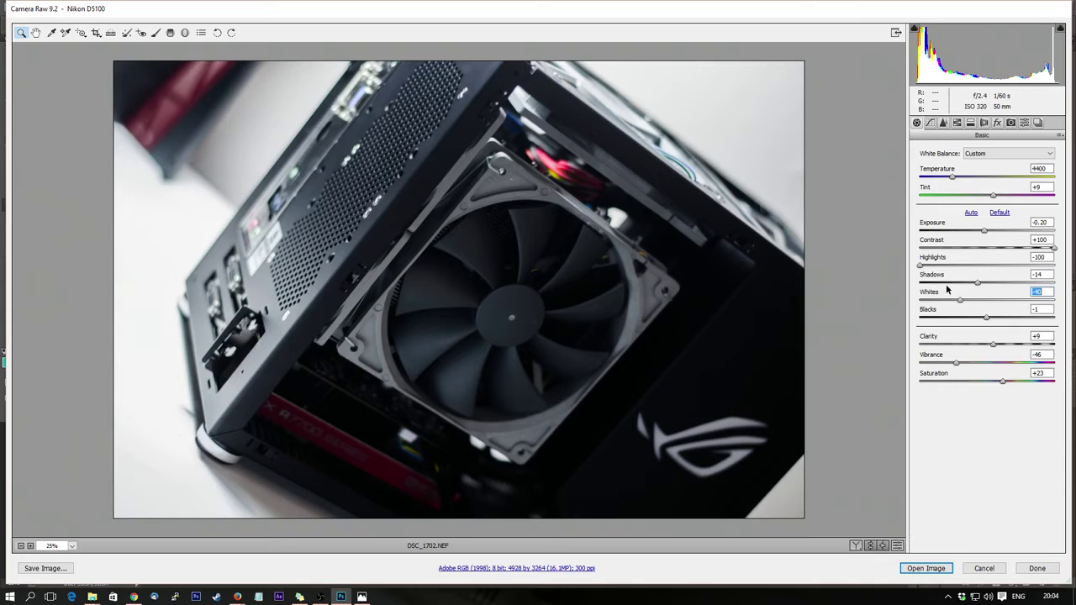
pyautogui.moveTo(921, 266); pyautogui.dragTo(951, 267)
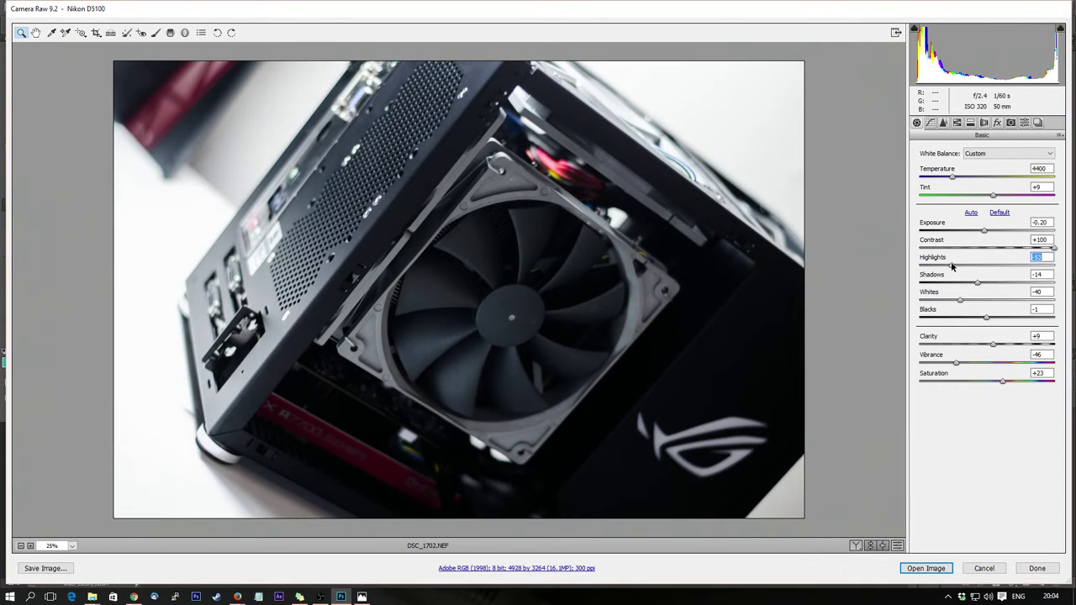
pyautogui.moveTo(945, 257); pyautogui.dragTo(951, 301)
pyautogui.moveTo(977, 284); pyautogui.dragTo(961, 285)
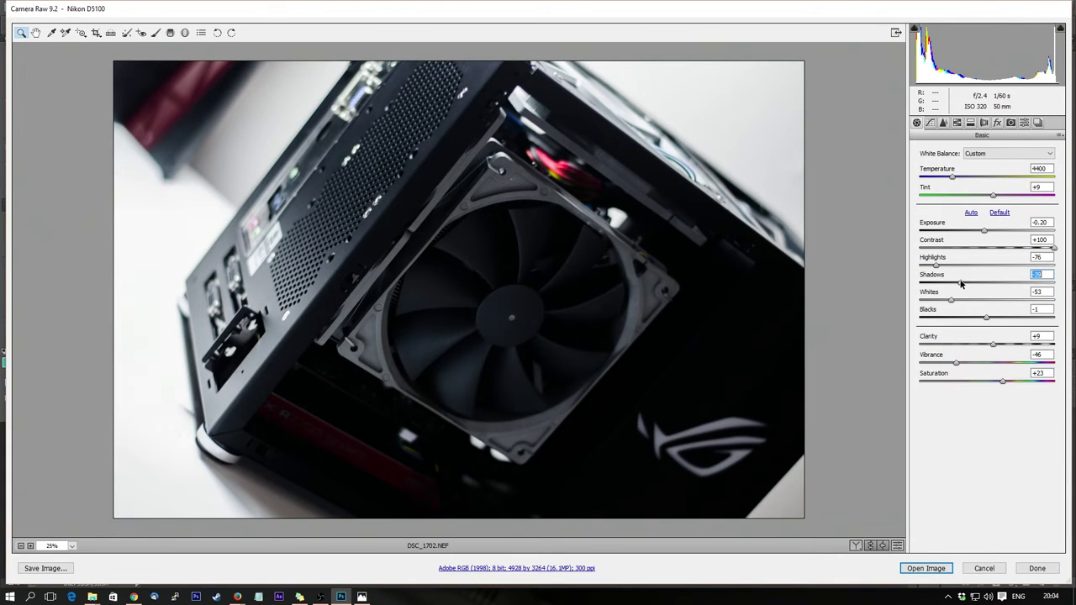
pyautogui.click(947, 570)
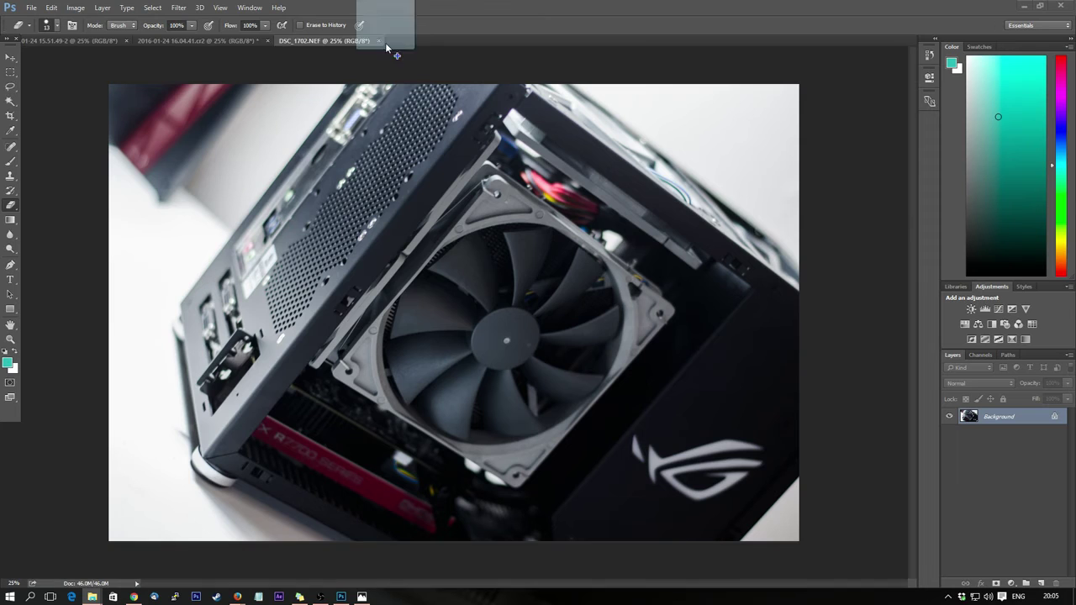
# Load the DSC_1702 raw file again, reset its tonal adjustments to default and open it as a second document
pyautogui.moveTo(387, 48); pyautogui.dragTo(407, 13)
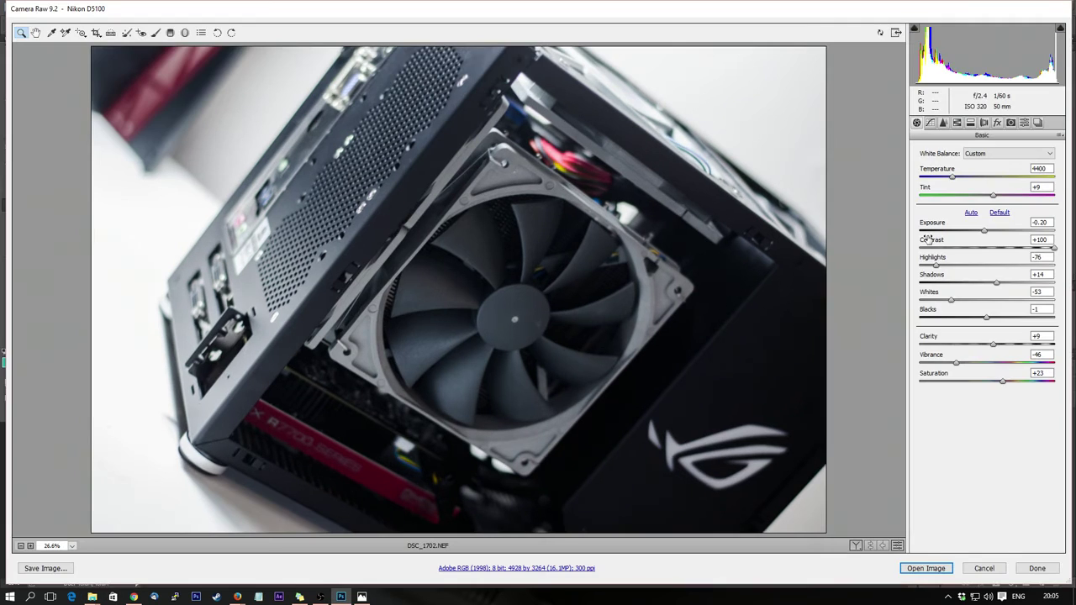
pyautogui.hotkey('ctrl', 'shift', 'u')
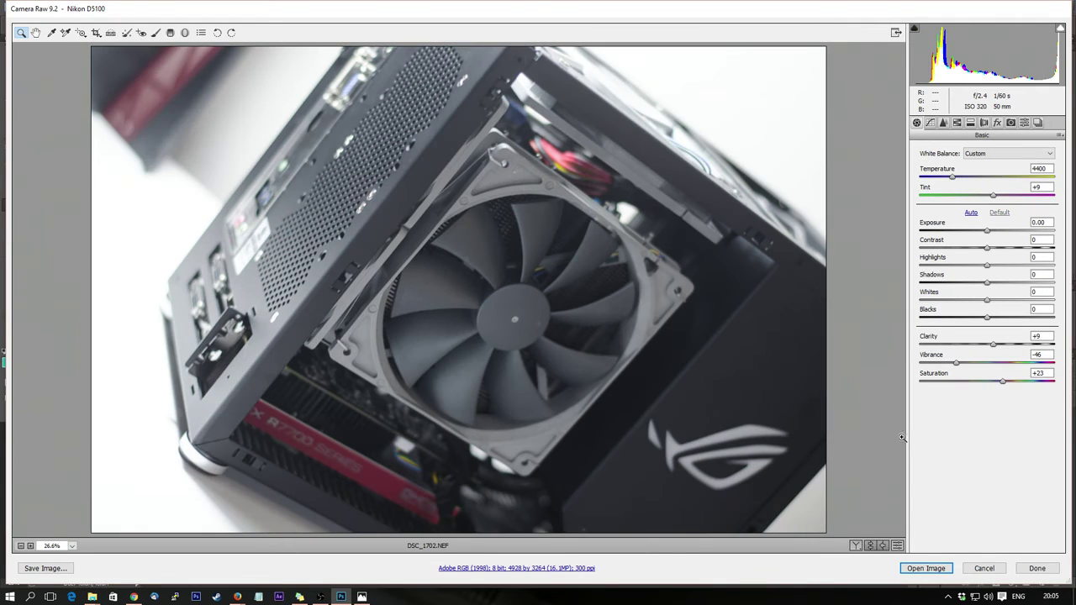
pyautogui.click(928, 568)
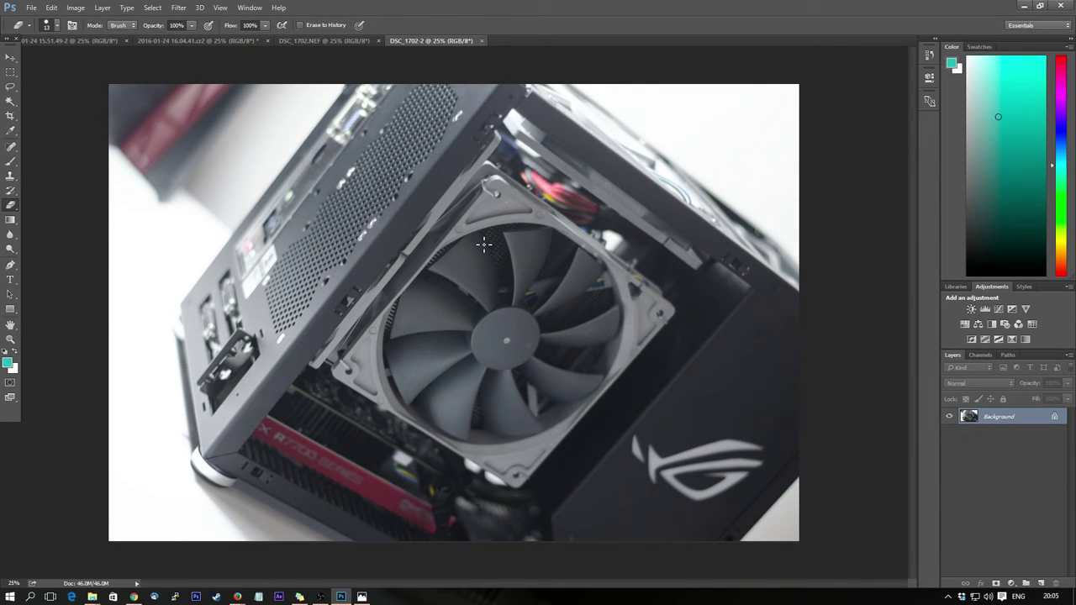
# Compare the adjusted DSC_1702.NEF with the default-toned DSC_1702-2 by alternating between the two documents
pyautogui.click(341, 41)
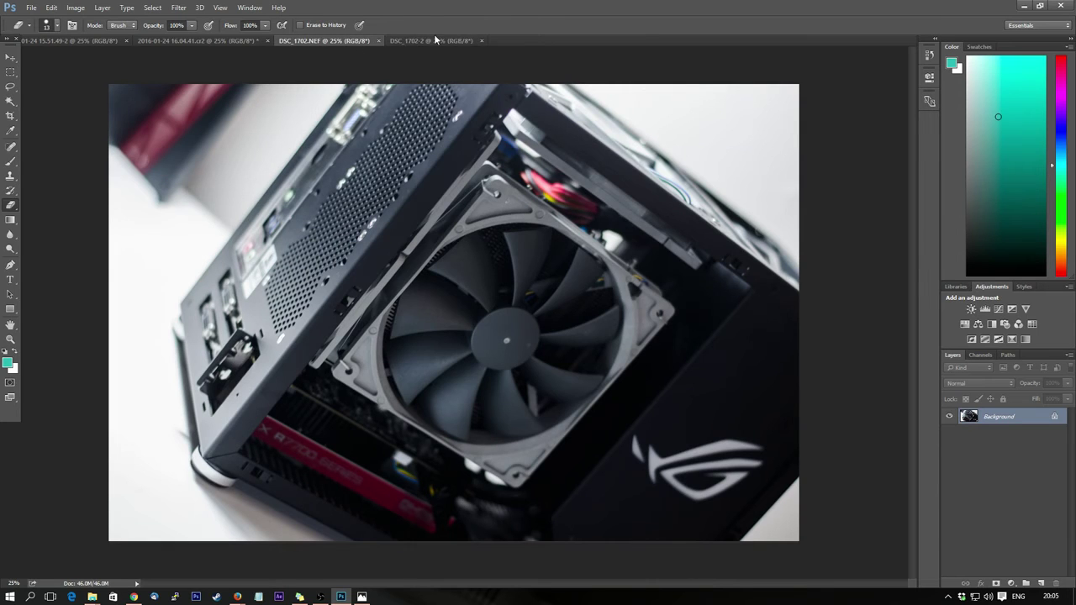
pyautogui.click(415, 42)
pyautogui.click(367, 42)
pyautogui.click(438, 40)
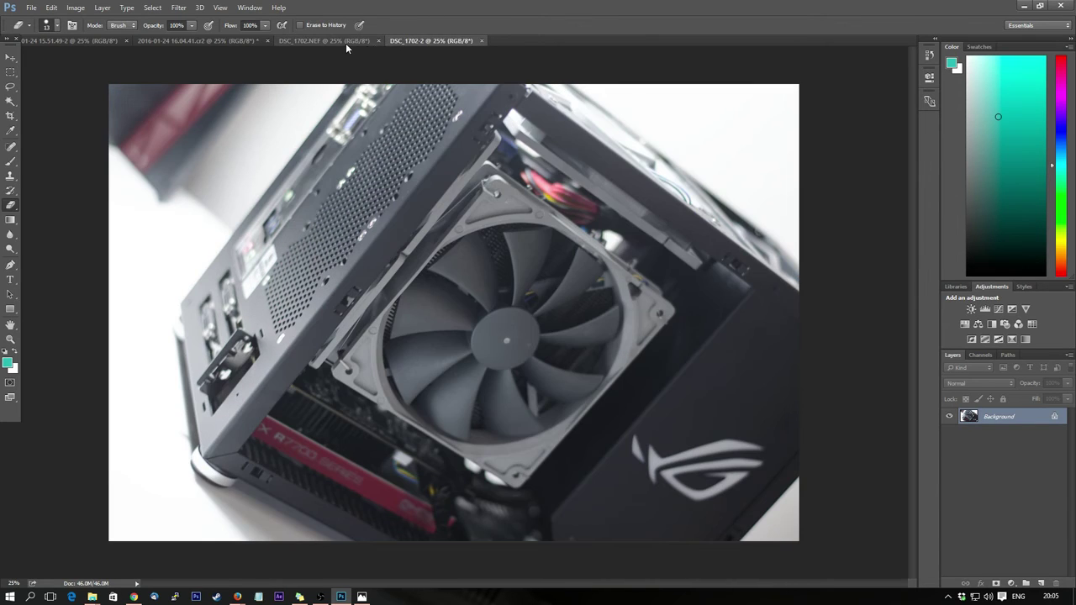
pyautogui.click(347, 41)
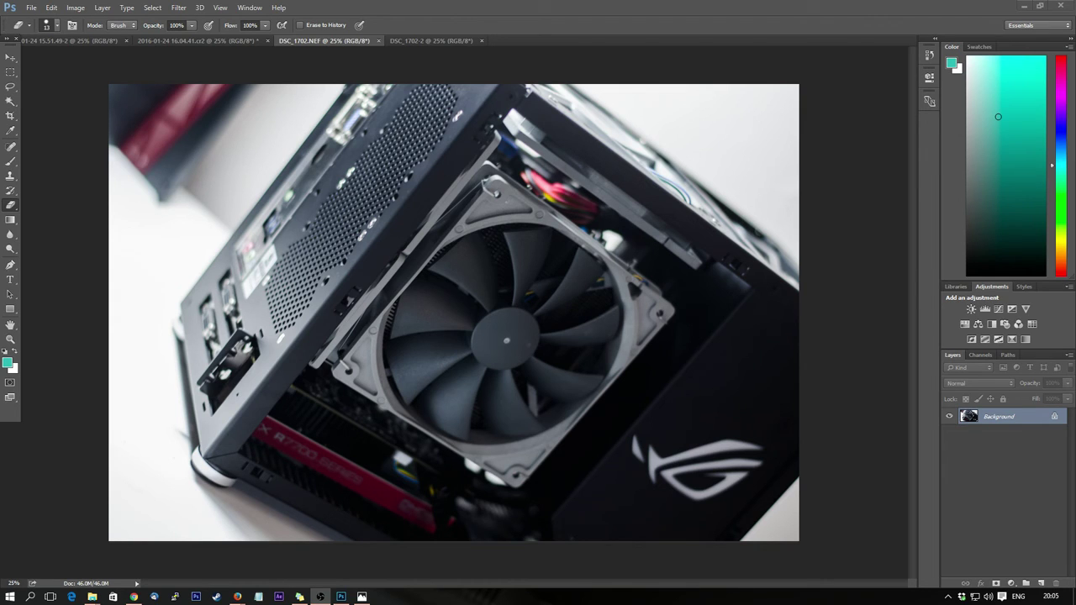
pyautogui.click(421, 38)
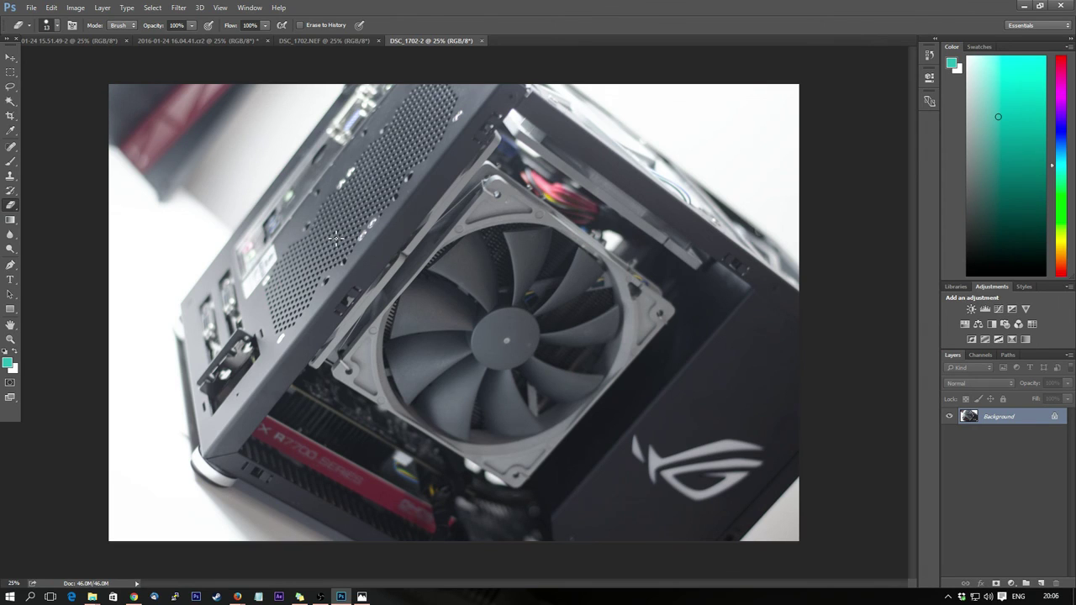
pyautogui.click(339, 41)
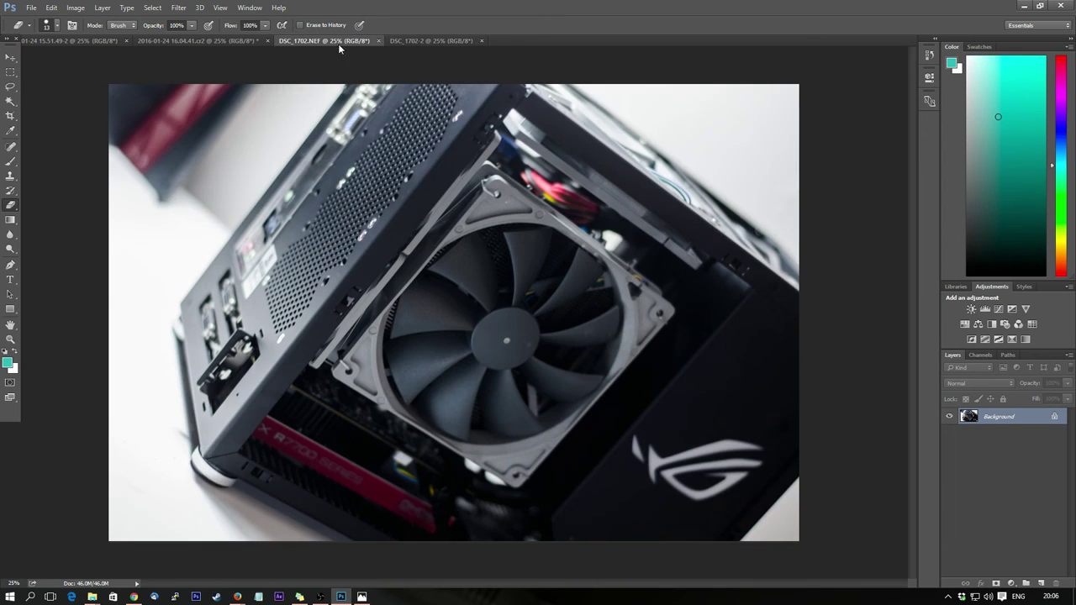